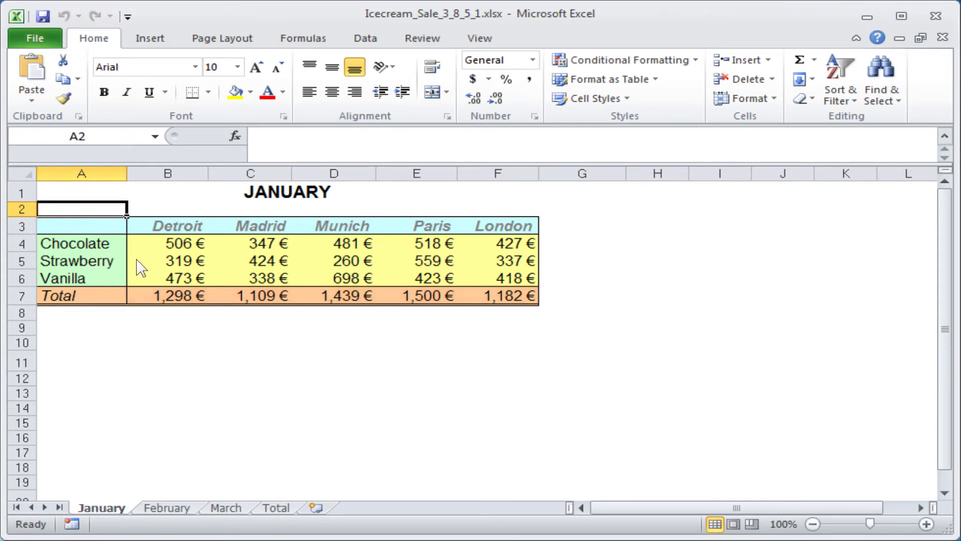
Copy January's totals row B7:F7 and go to the Total sheet
{"action": "left_click_drag", "start_coordinate": [140, 296], "coordinate": [475, 307]}
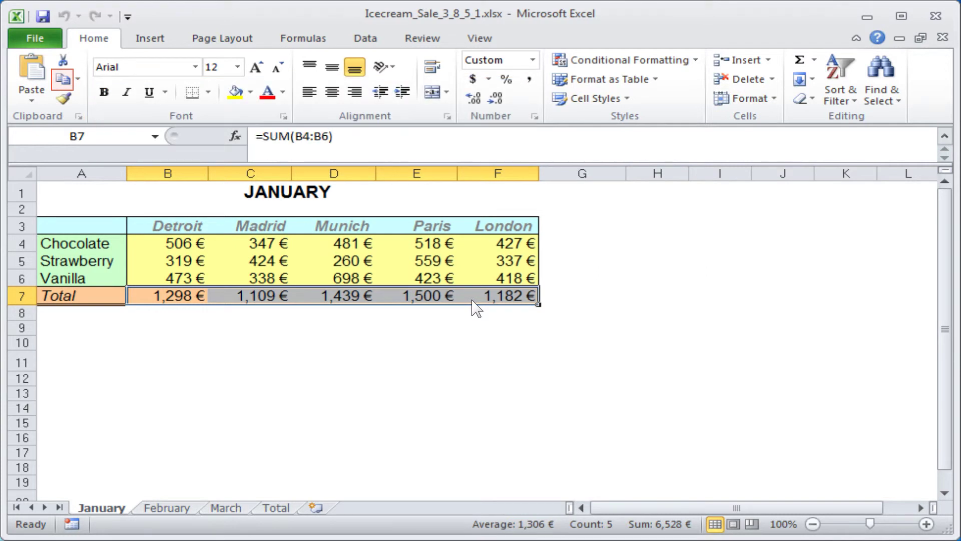
{"action": "left_click", "coordinate": [60, 79]}
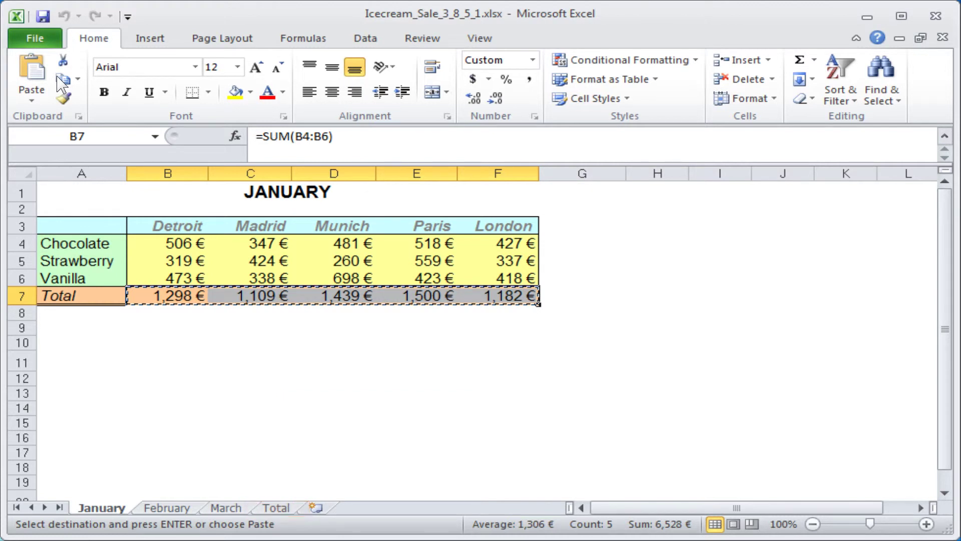
{"action": "left_click", "coordinate": [275, 507]}
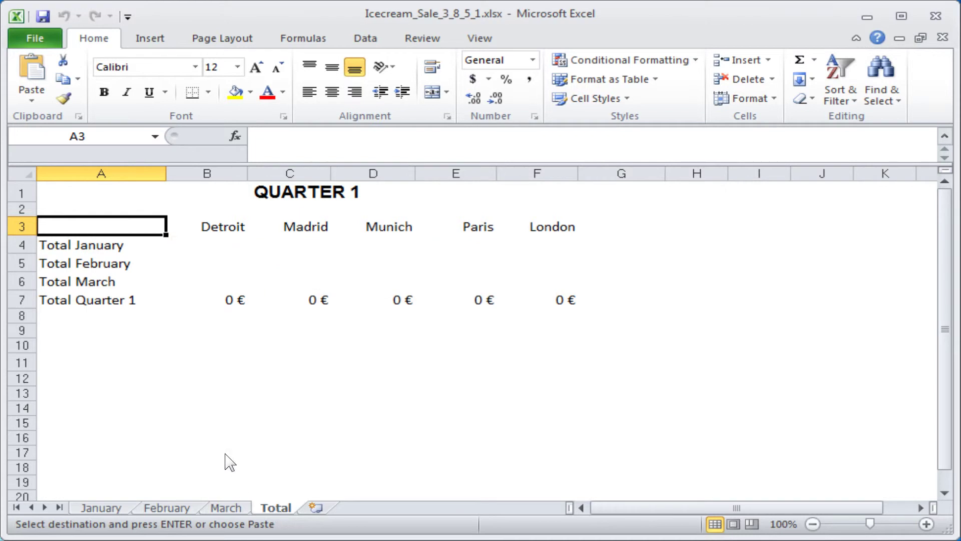
Set up a values-only Paste Special of January's totals into Total cell B4
{"action": "left_click", "coordinate": [205, 245]}
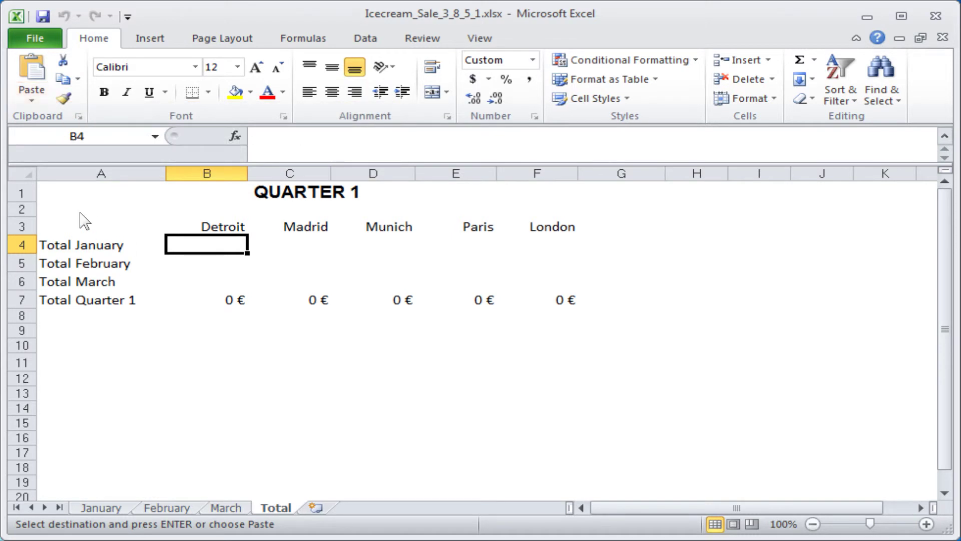
{"action": "left_click", "coordinate": [29, 100]}
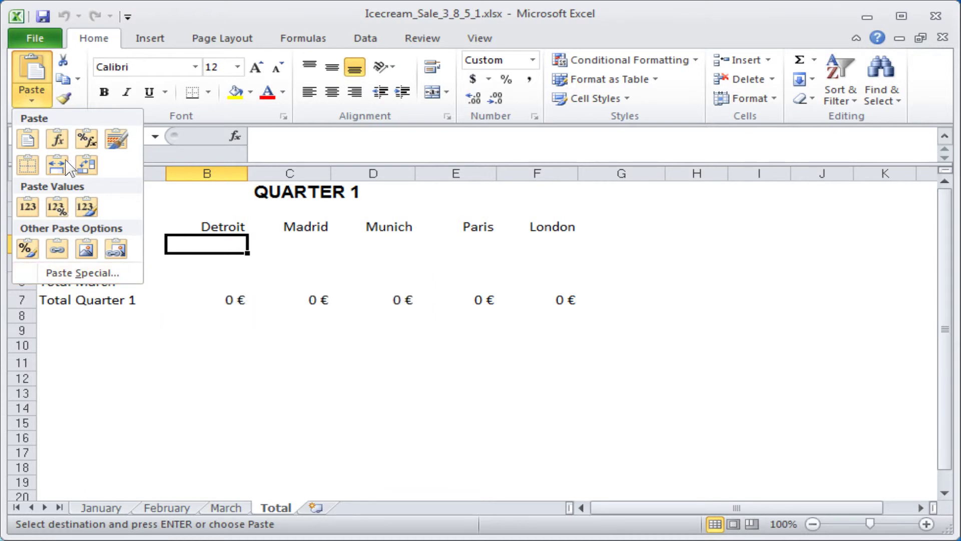
{"action": "left_click", "coordinate": [74, 273]}
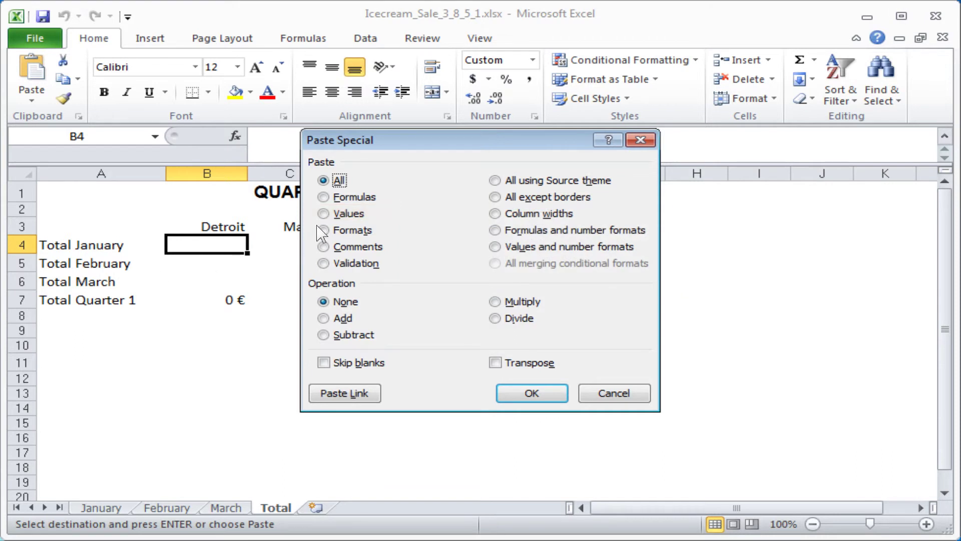
{"action": "left_click", "coordinate": [323, 213]}
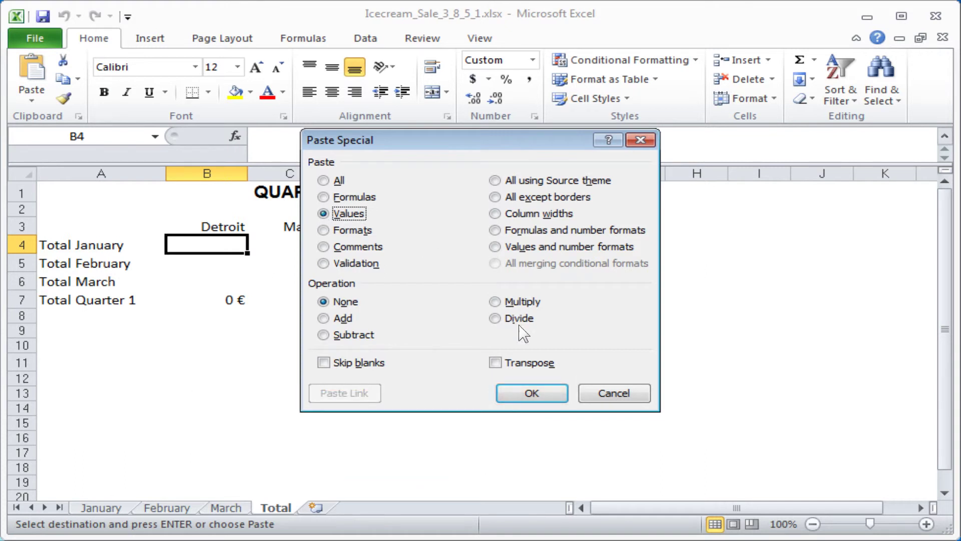
Finish pasting January's values, then copy February's totals B7:F7 and return to Total
{"action": "left_click", "coordinate": [530, 392]}
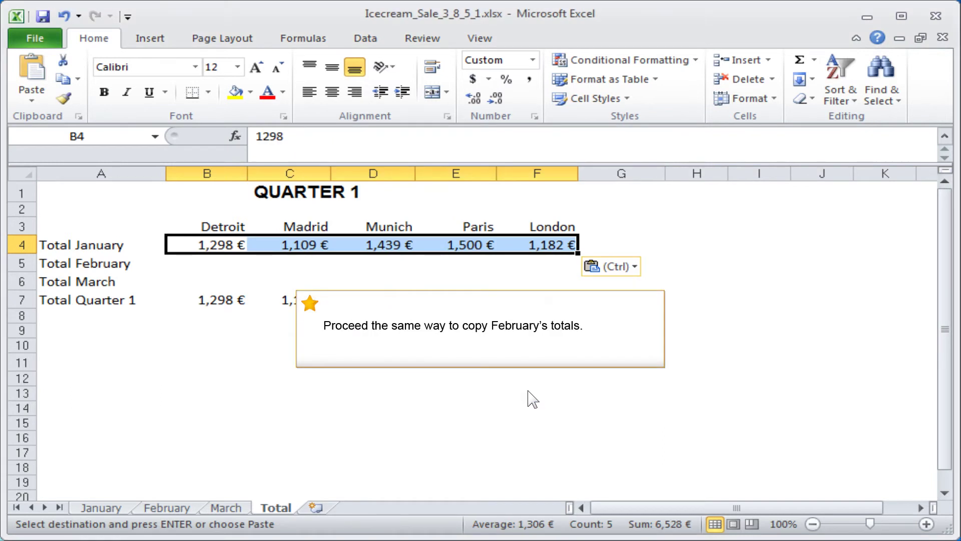
{"action": "left_click", "coordinate": [167, 508]}
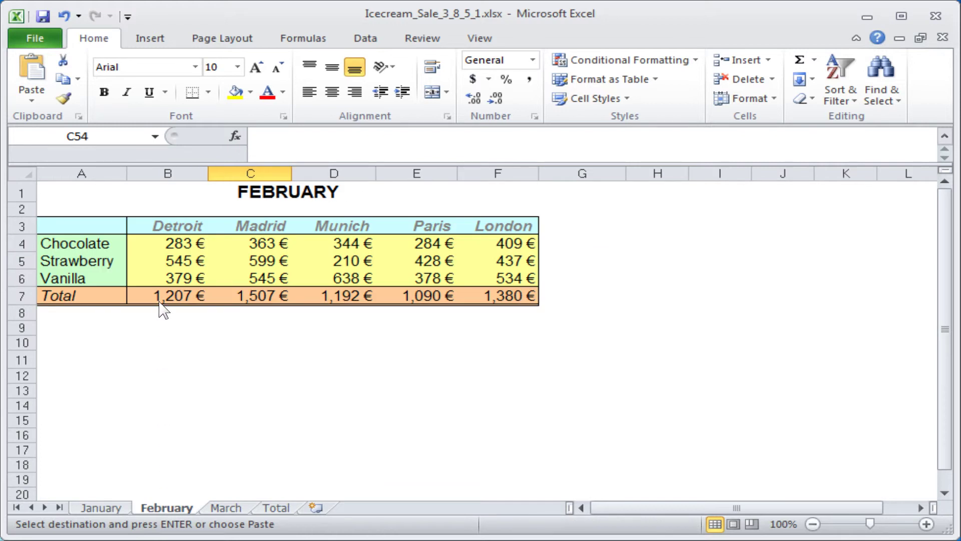
{"action": "left_click_drag", "start_coordinate": [159, 296], "coordinate": [471, 297]}
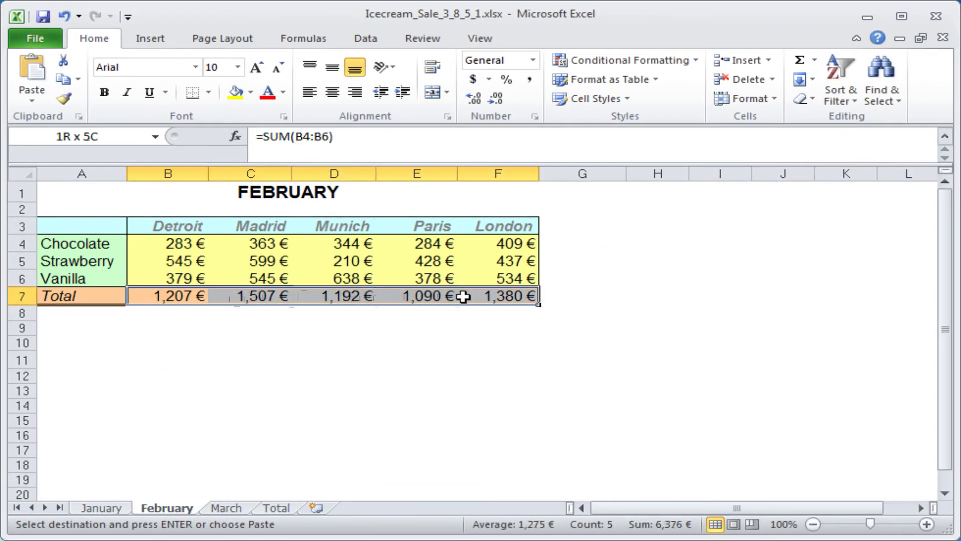
{"action": "left_click", "coordinate": [60, 79]}
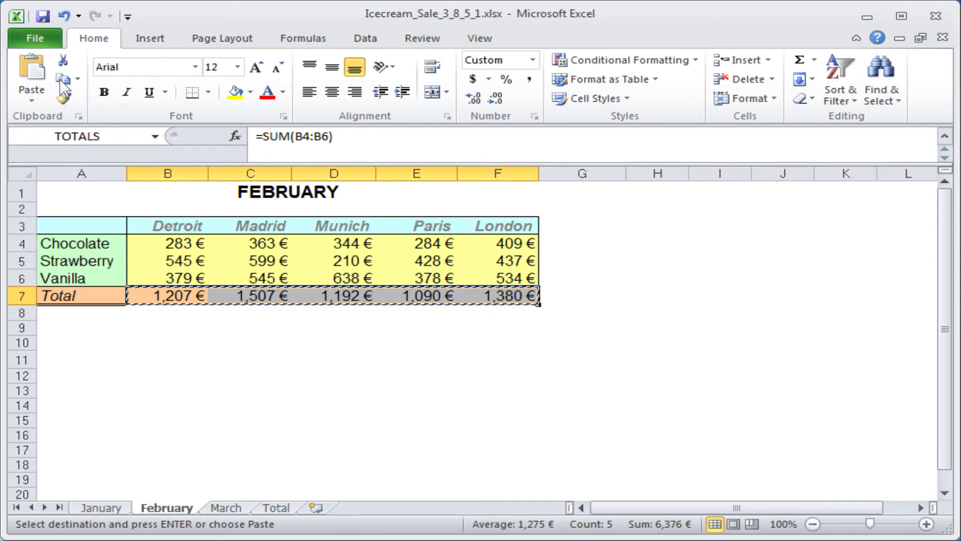
{"action": "left_click", "coordinate": [275, 507]}
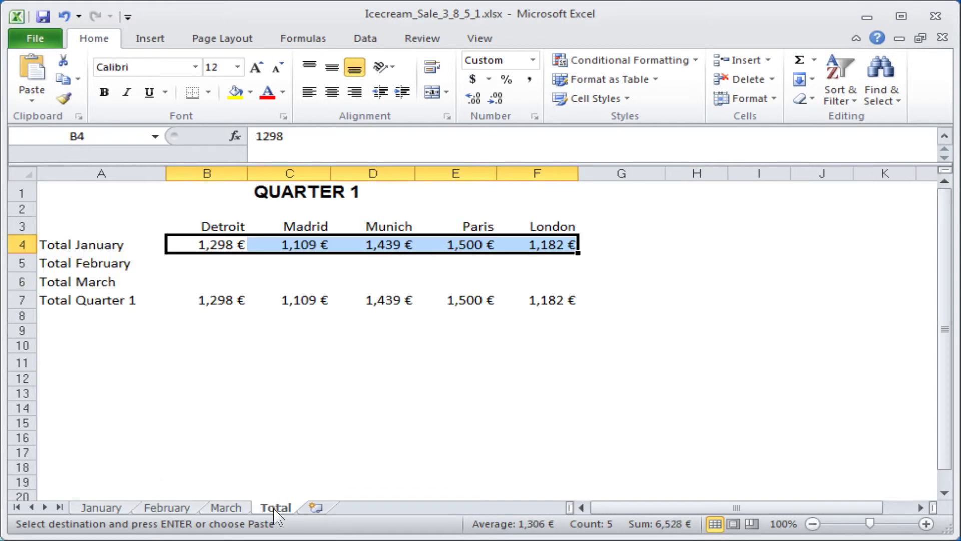
Paste February's totals into Total cell B5 as values only
{"action": "left_click", "coordinate": [216, 272]}
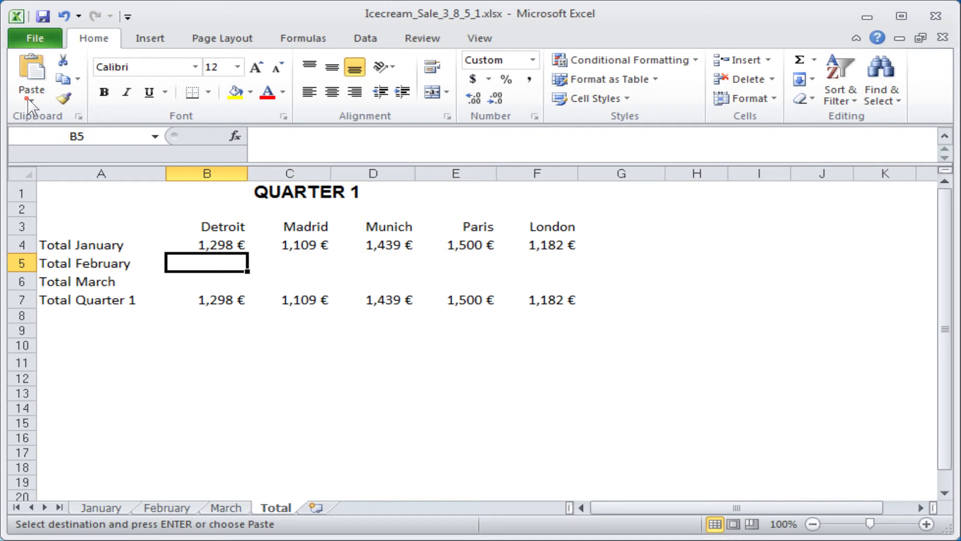
{"action": "left_click", "coordinate": [30, 103]}
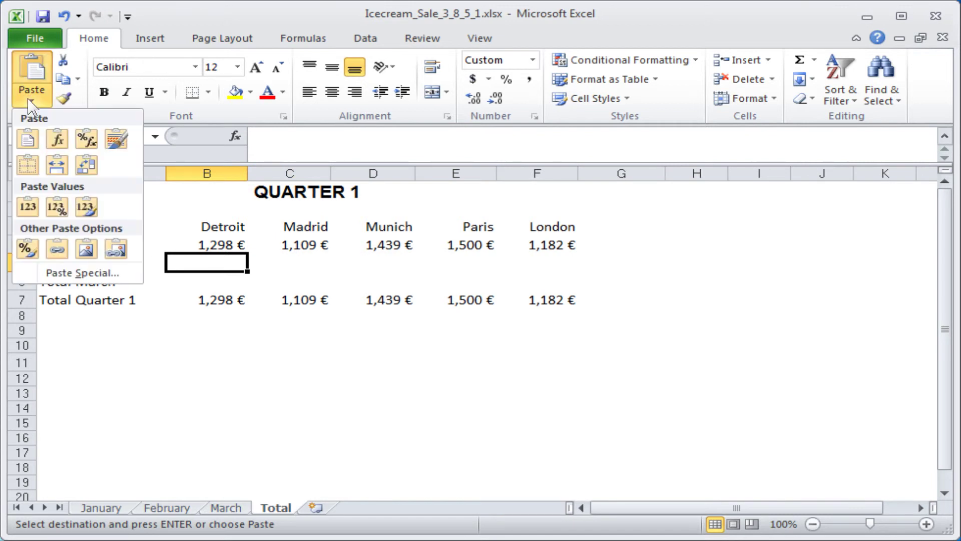
{"action": "left_click", "coordinate": [70, 273]}
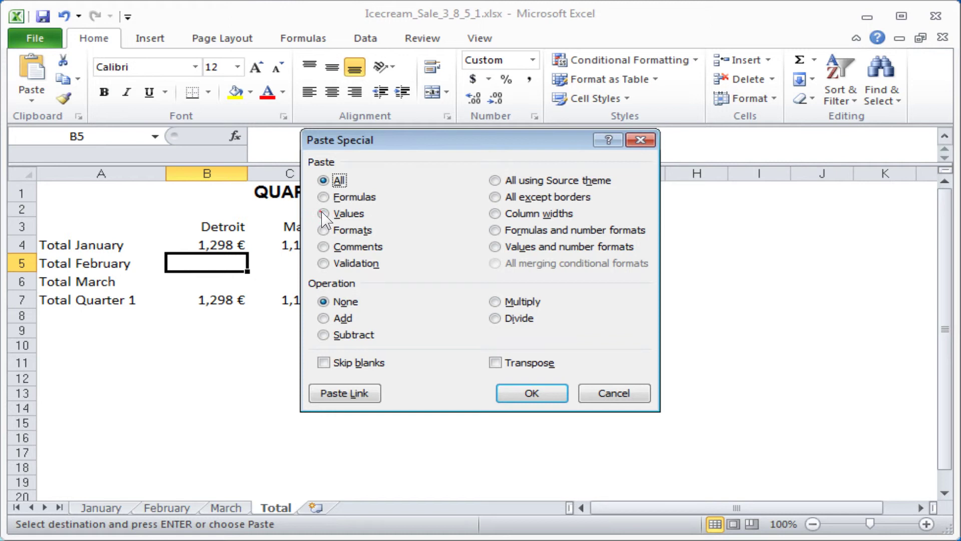
{"action": "left_click", "coordinate": [323, 212]}
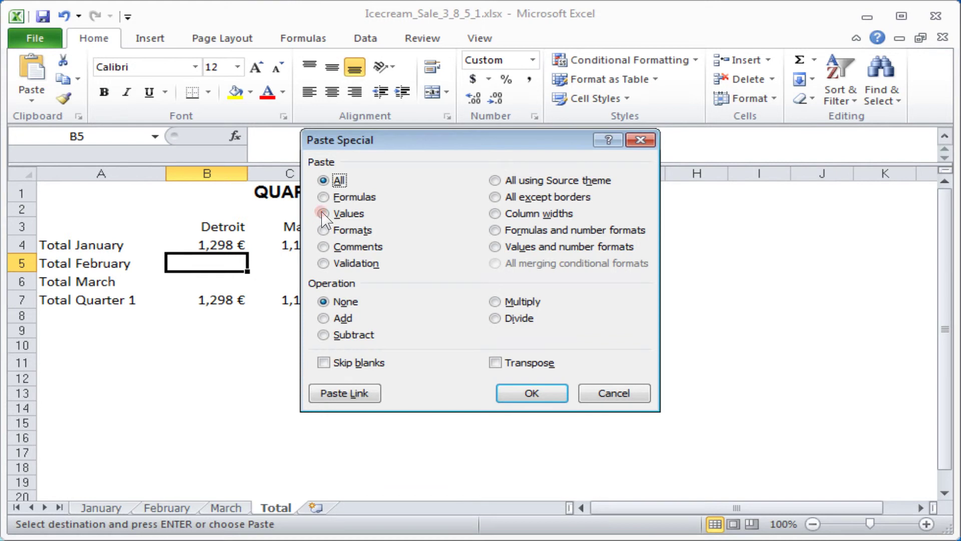
{"action": "left_click", "coordinate": [531, 393]}
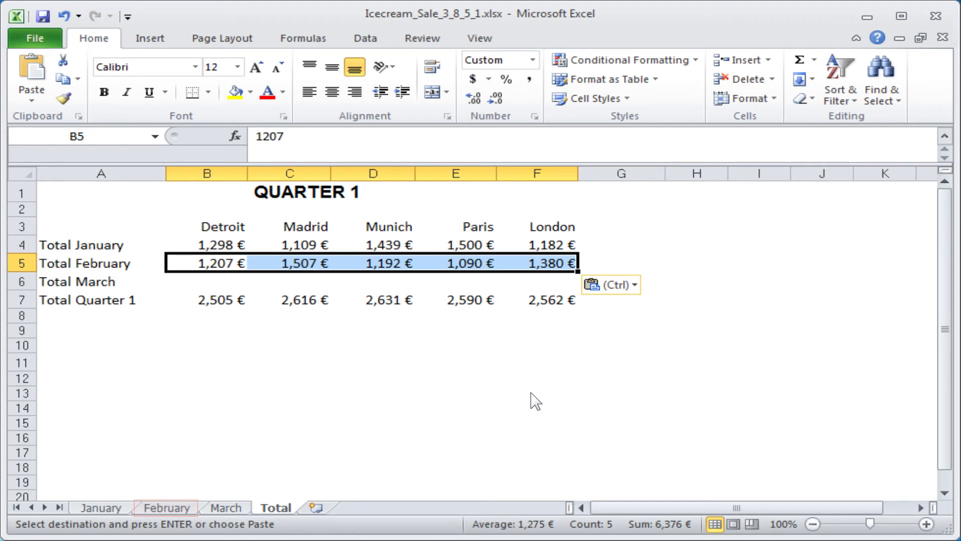
Copy the whole February table A3:F7 and return to the Total sheet
{"action": "left_click", "coordinate": [166, 506]}
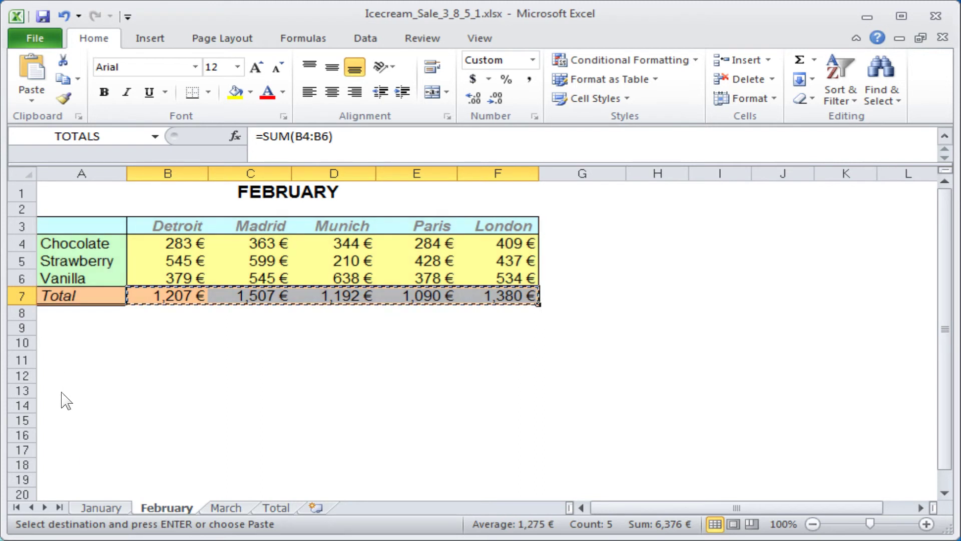
{"action": "left_click", "coordinate": [46, 225]}
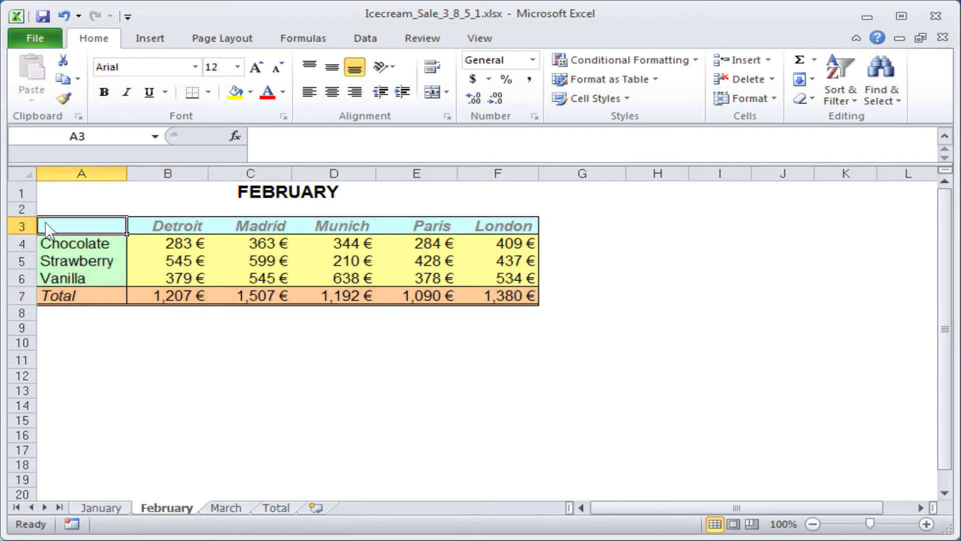
{"action": "left_click_drag", "start_coordinate": [46, 228], "coordinate": [508, 297]}
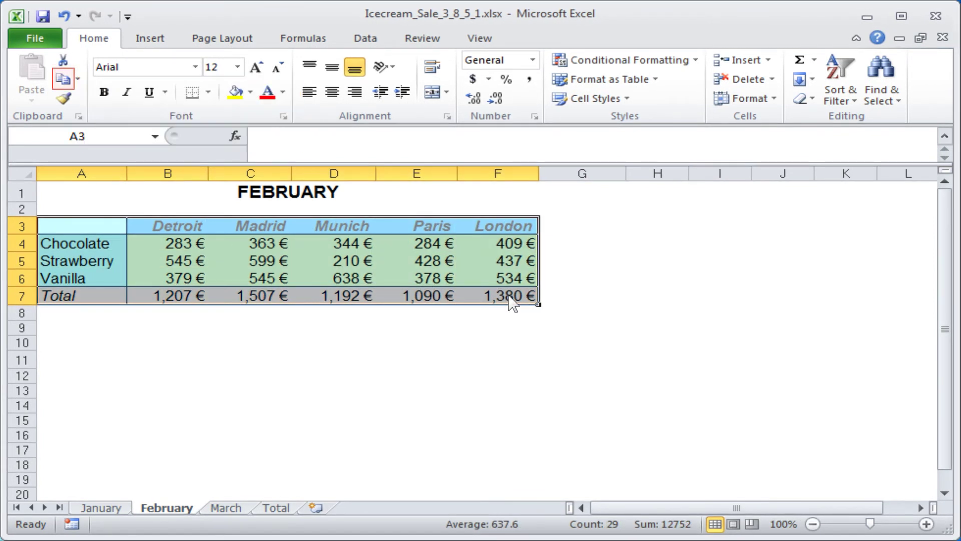
{"action": "left_click", "coordinate": [60, 80]}
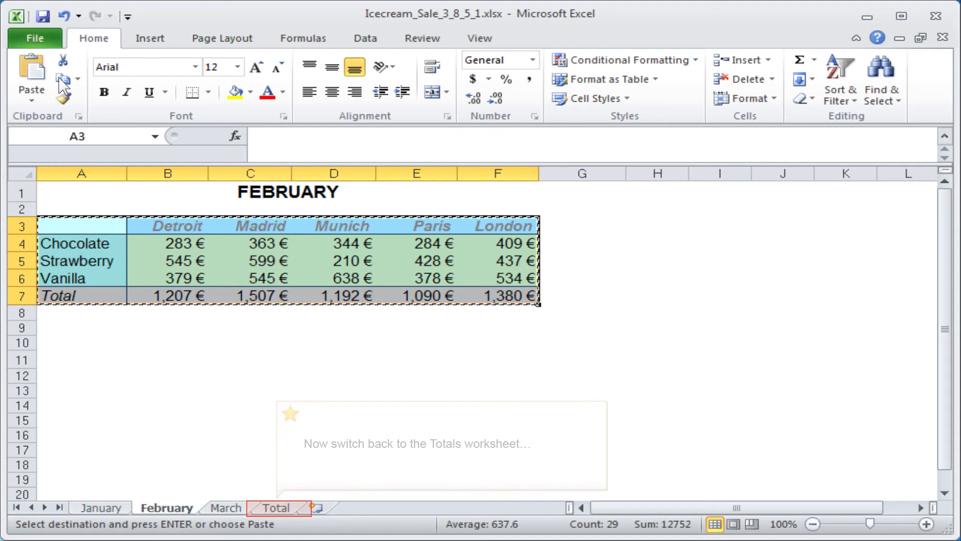
{"action": "left_click", "coordinate": [276, 507]}
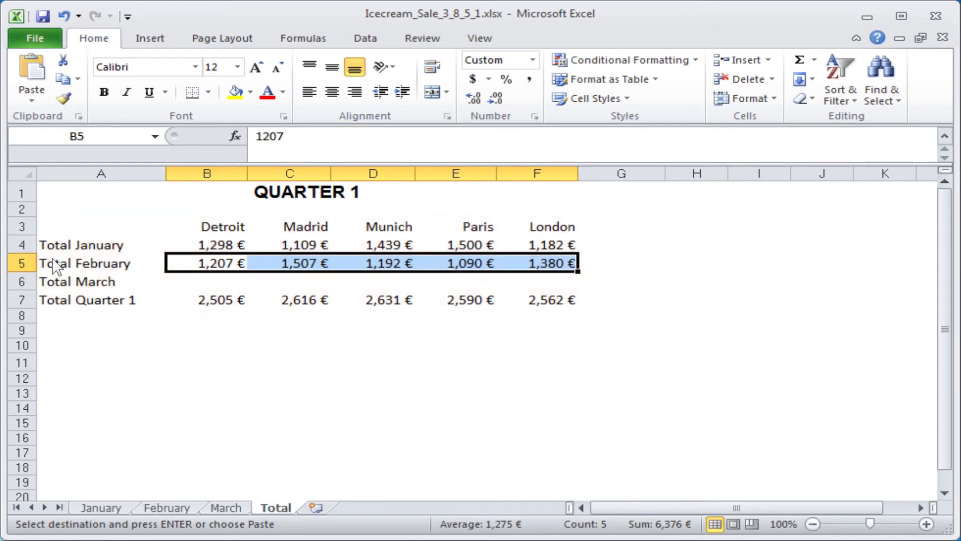
Select Total's A3:F7 and choose Formats in Paste Special
{"action": "left_click_drag", "start_coordinate": [49, 221], "coordinate": [553, 307]}
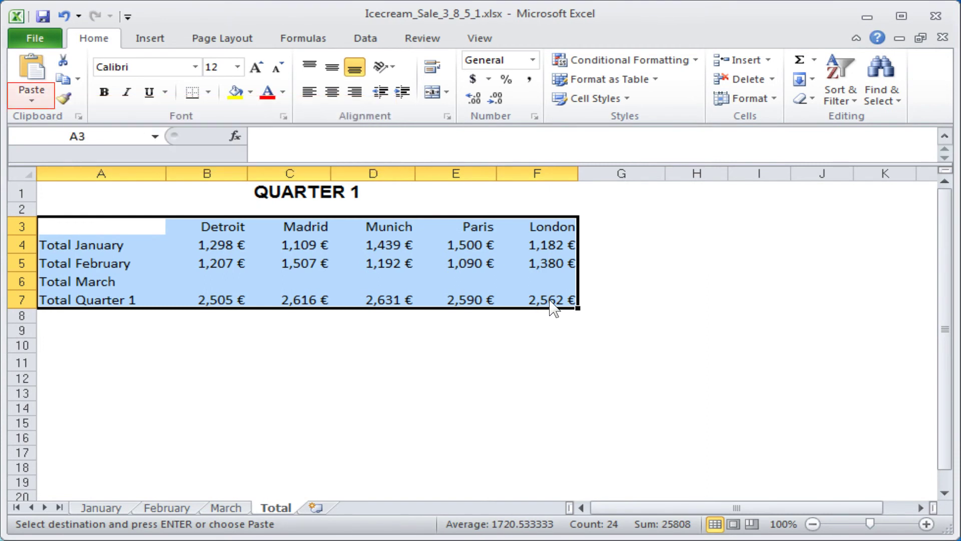
{"action": "left_click", "coordinate": [23, 99]}
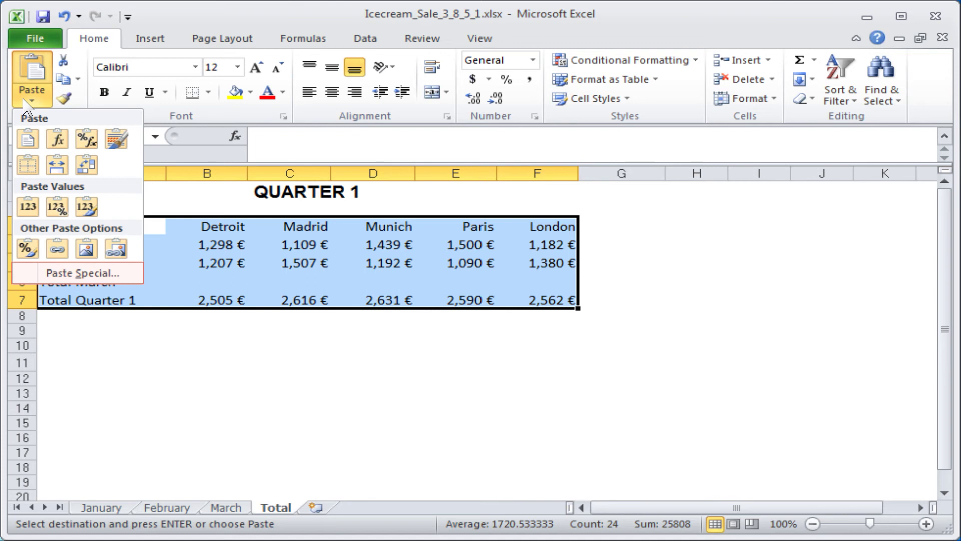
{"action": "left_click", "coordinate": [67, 273]}
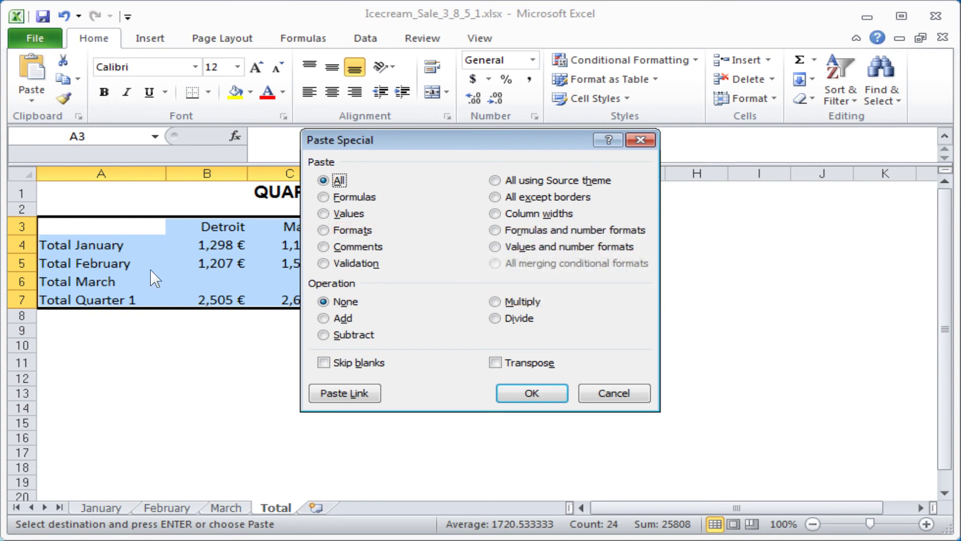
{"action": "left_click", "coordinate": [323, 230]}
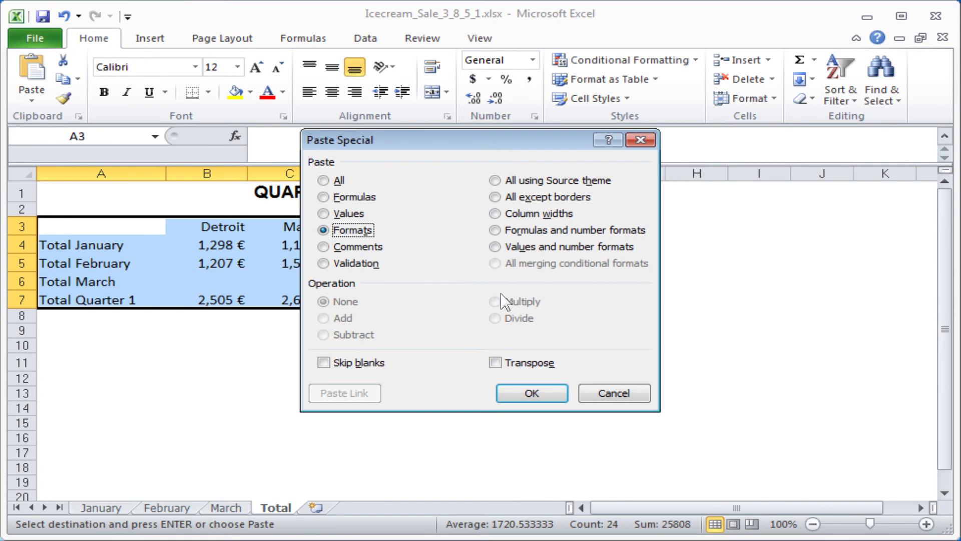
Confirm the formats-only paste so the Quarter 1 table takes February's styling
{"action": "left_click", "coordinate": [529, 390]}
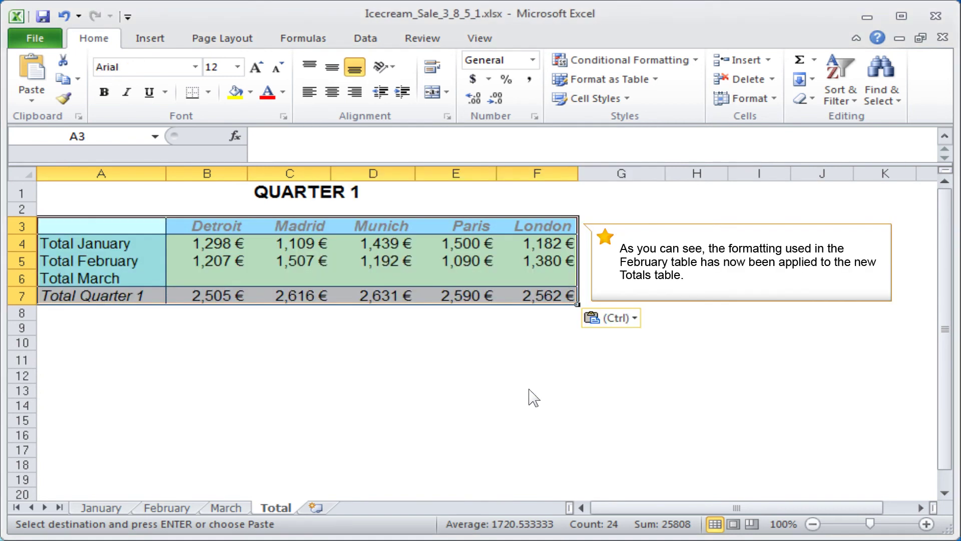